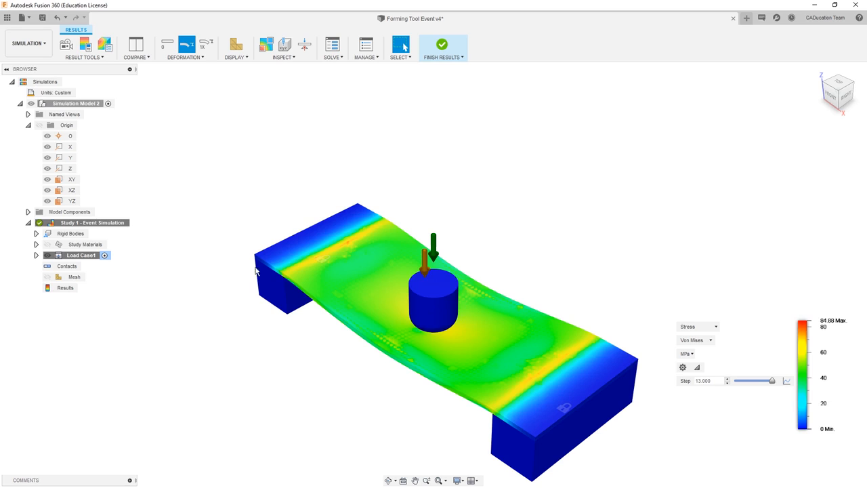
View the acceleration and velocity results, return to the stress plot, and review its component options while keeping Von Mises
left_click(717, 328)
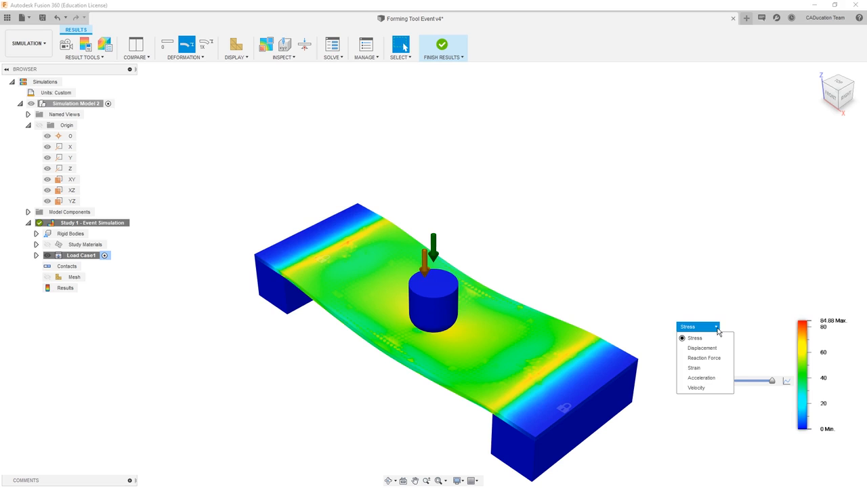
left_click(708, 378)
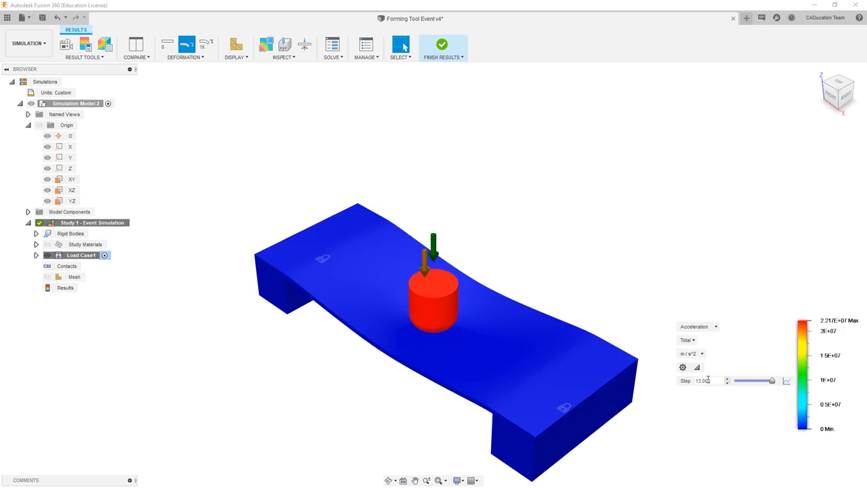
left_click(698, 327)
left_click(698, 387)
left_click(698, 327)
left_click(698, 335)
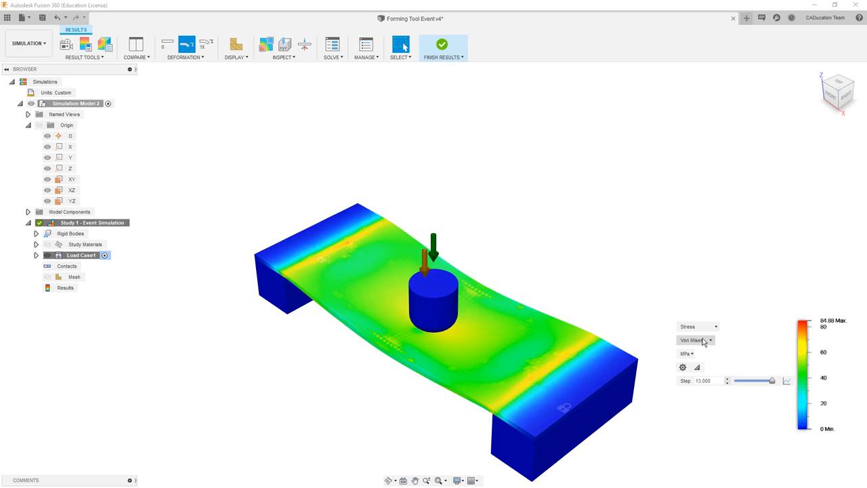
left_click(703, 343)
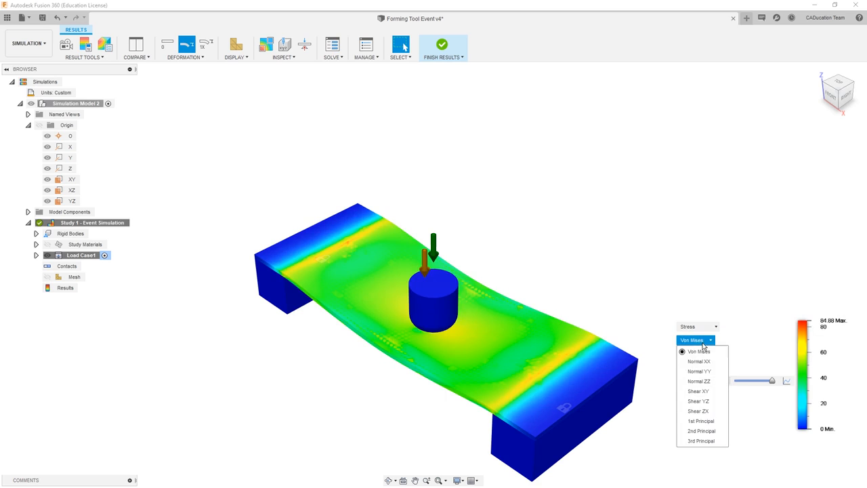
left_click(713, 341)
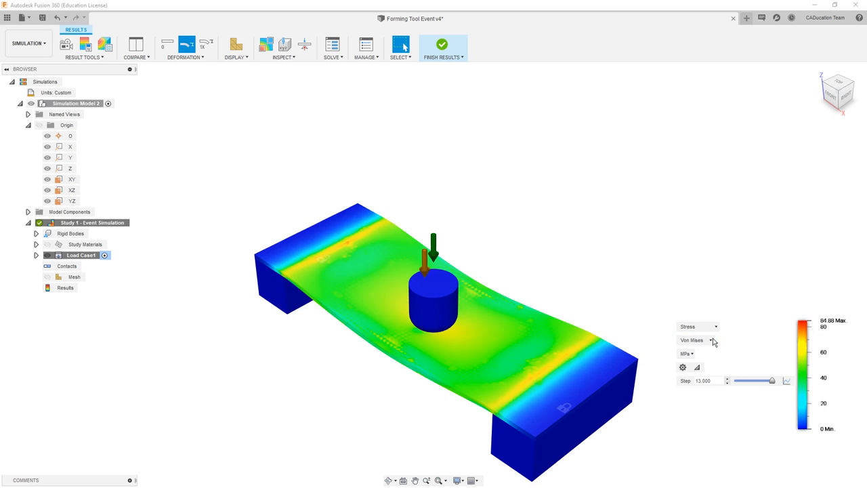
Show the mesh over the stress results and preview the Banded legend color transition, keeping Smooth as the final setting
left_click(236, 47)
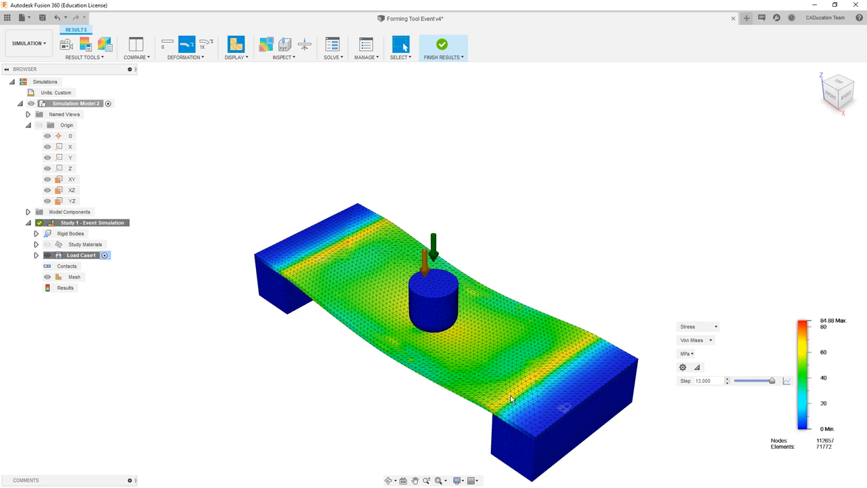
left_click(683, 367)
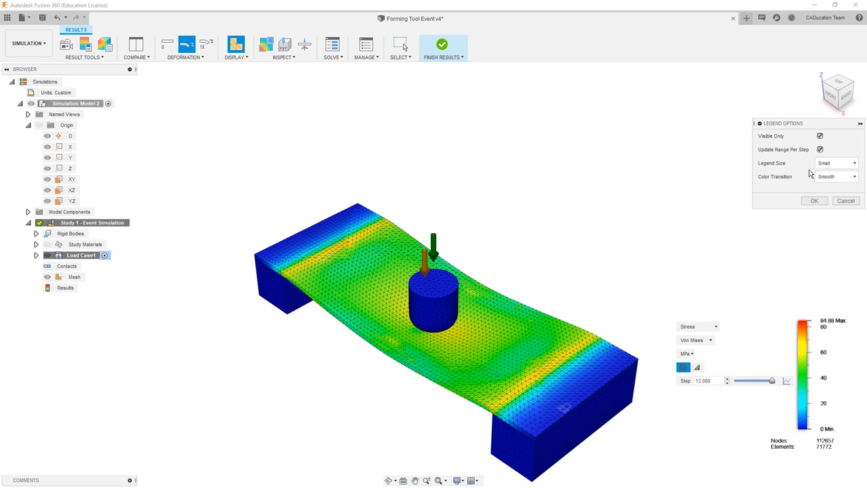
left_click(828, 178)
left_click(845, 202)
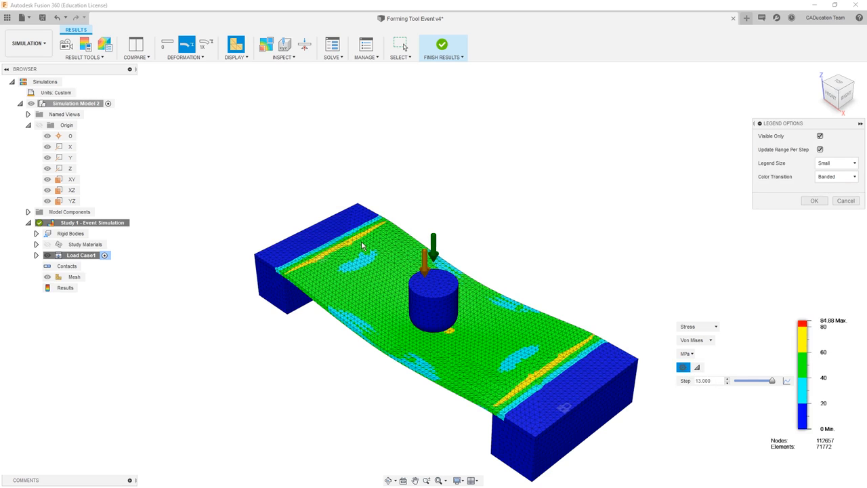
left_click(828, 180)
left_click(834, 188)
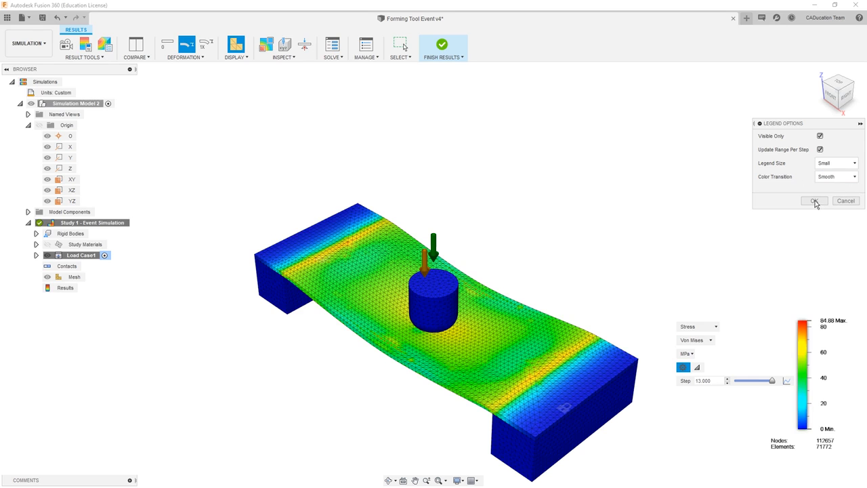
left_click(814, 201)
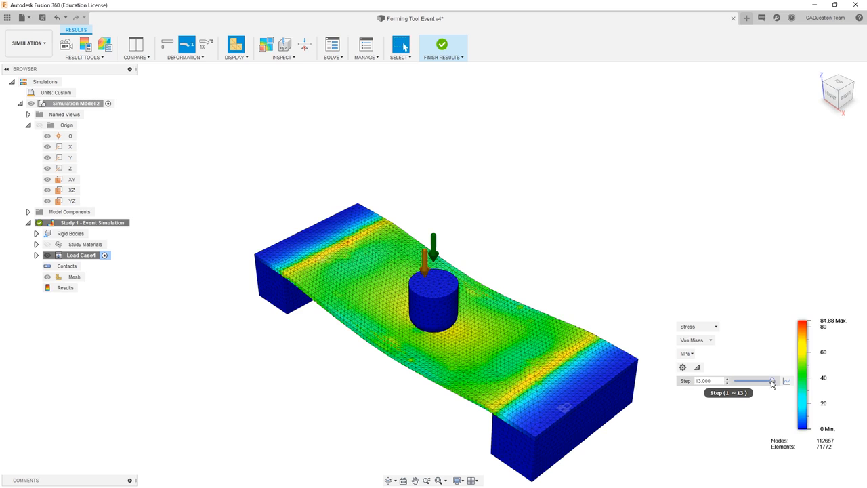
Scrub through the stress result steps and examine the deformed sheet from above, from below and in the front view
mouse_move(772, 384)
left_mouse_down()
mouse_move(732, 382)
mouse_move(775, 385)
left_mouse_up()
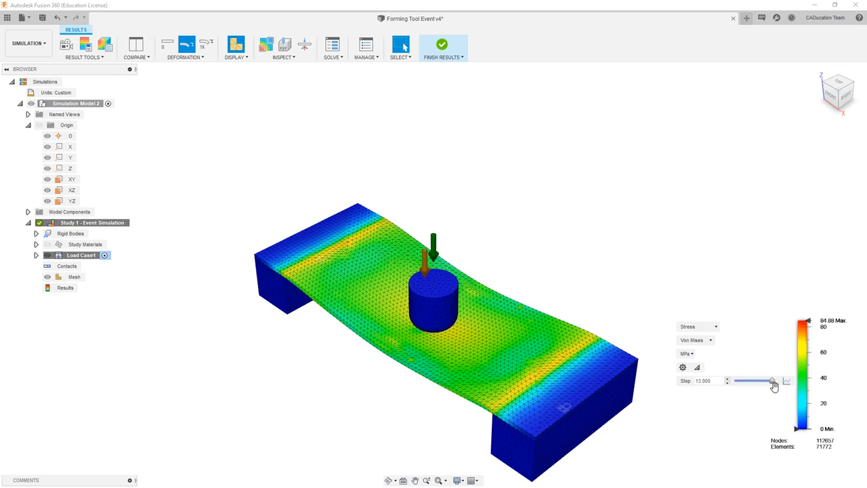
middle_click_drag(549, 387, 570, 330, "shift")
scroll(436, 321, "up", 5)
scroll(436, 320, "up", 3)
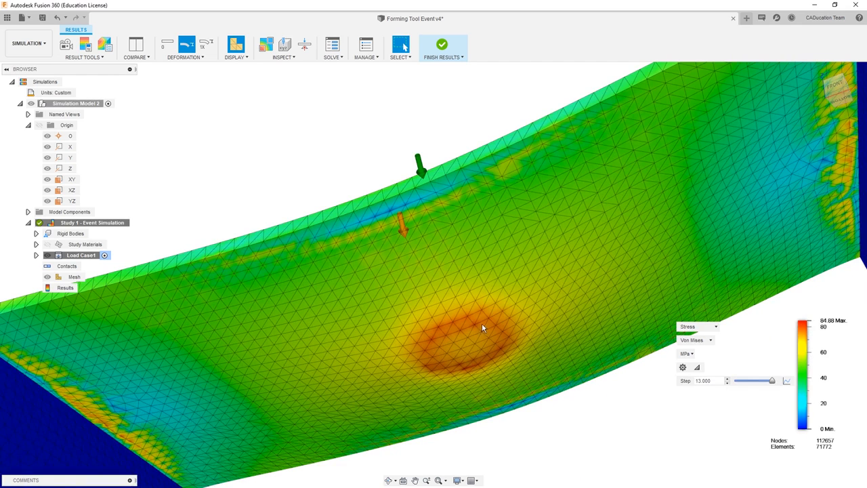
scroll(479, 321, "down", 1)
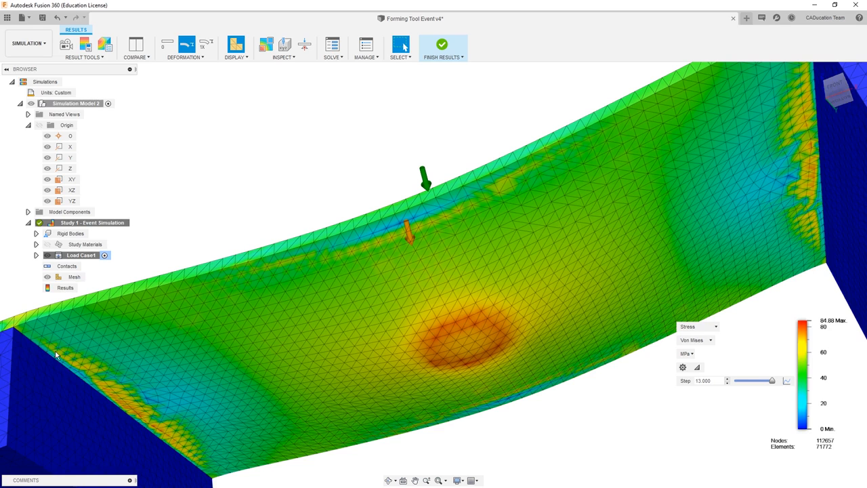
middle_click_drag(385, 335, 406, 384, "shift")
middle_click_drag(478, 352, 352, 252)
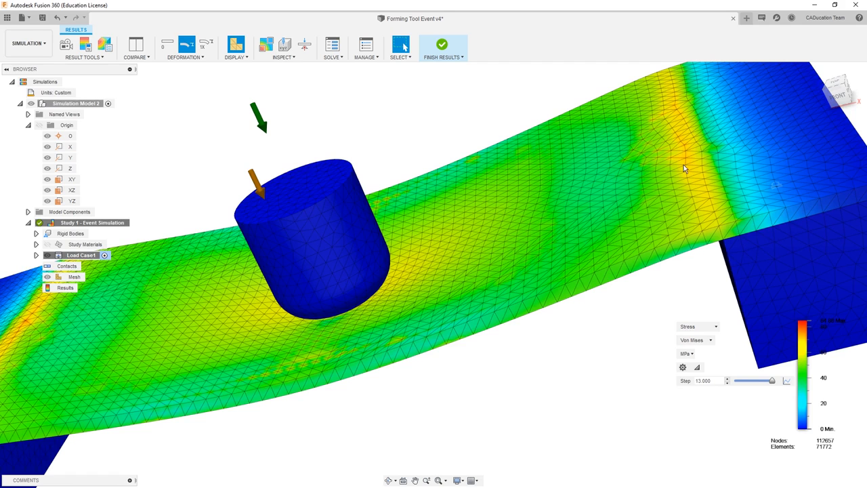
scroll(688, 169, "down", 5)
middle_click_drag(688, 169, 682, 173, "shift")
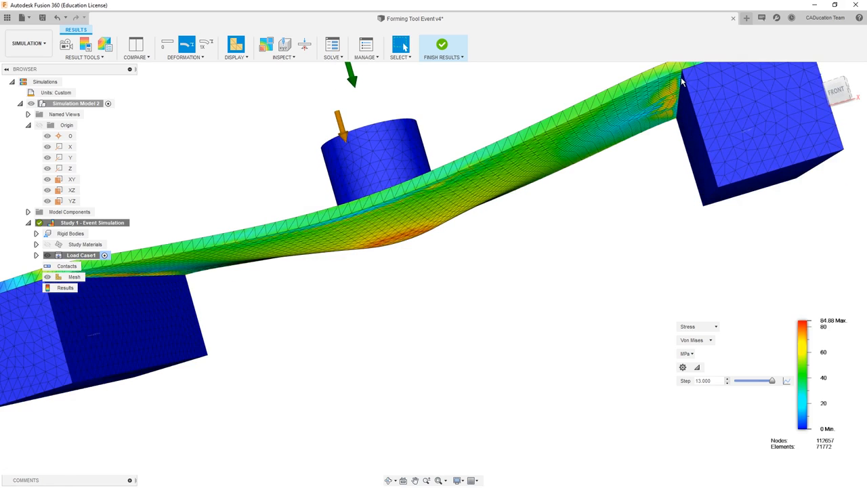
left_click(843, 93)
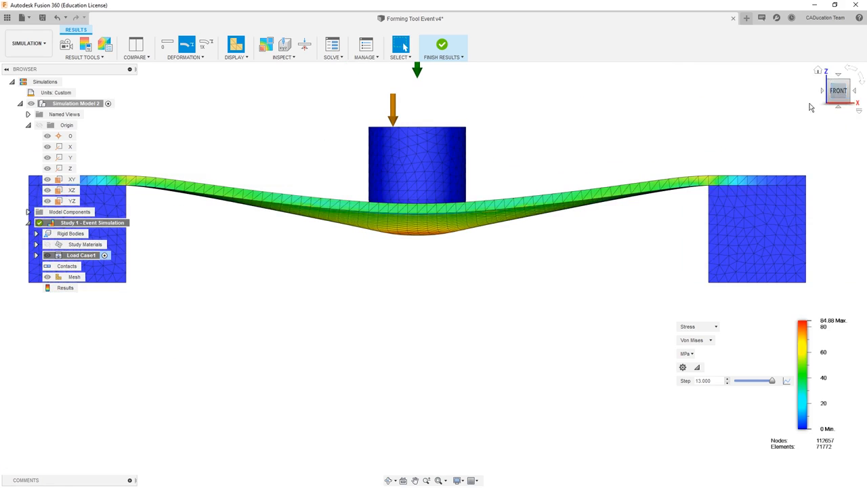
mouse_move(772, 380)
left_mouse_down()
mouse_move(738, 381)
mouse_move(778, 382)
left_mouse_up()
Examine the transient results plot of maximum Von Mises stress, reading values at earlier steps along the curve
left_click(786, 381)
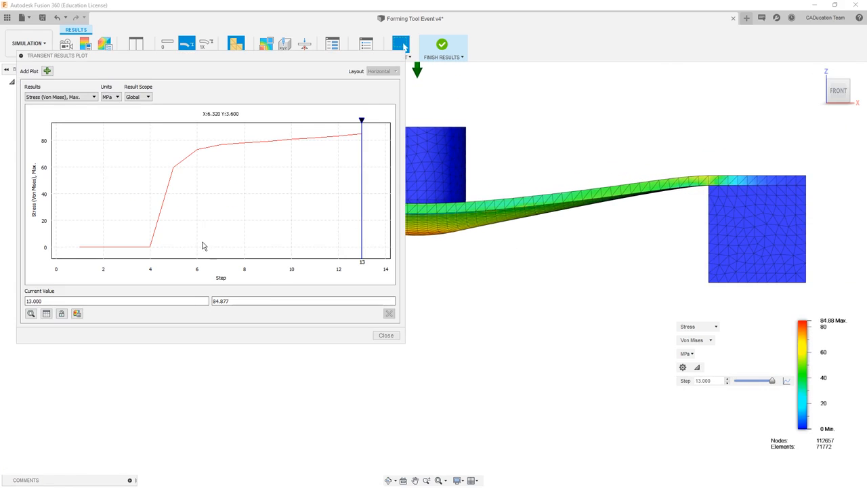
scroll(353, 125, "up", 5)
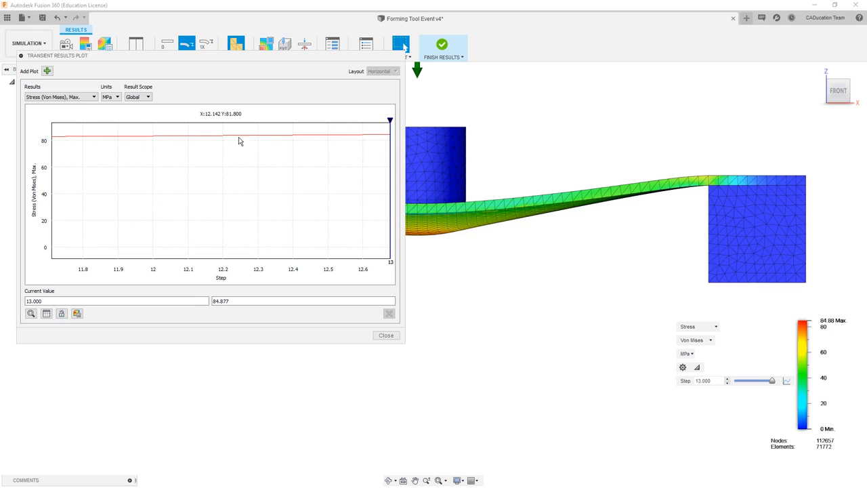
mouse_move(390, 121)
left_mouse_down()
mouse_move(56, 122)
mouse_move(74, 123)
mouse_move(82, 143)
left_mouse_up()
scroll(87, 148, "up", 5)
scroll(109, 171, "down", 10)
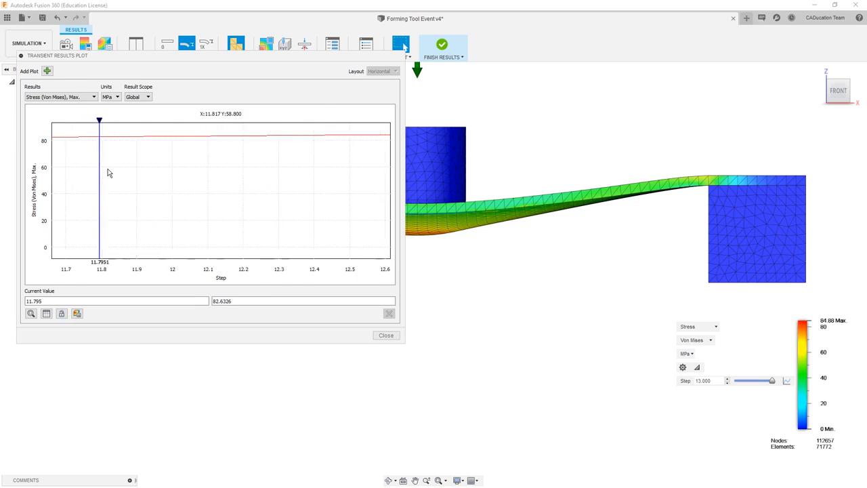
scroll(109, 170, "down", 8)
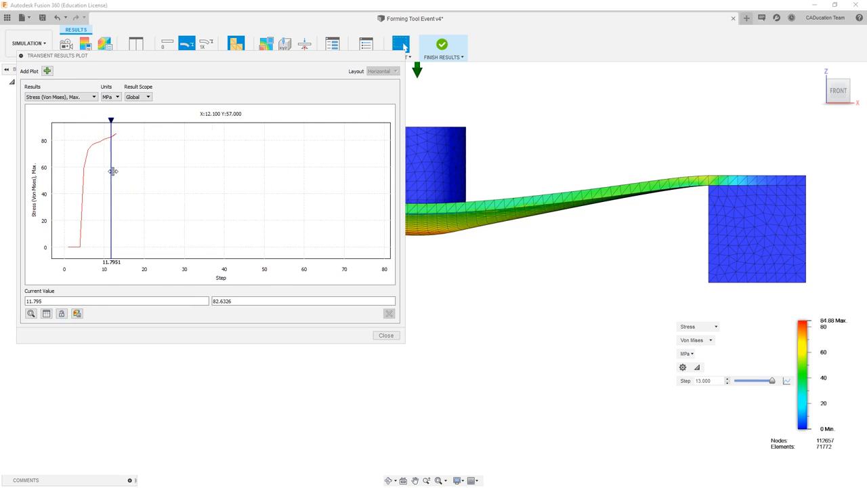
left_click_drag(112, 138, 88, 145)
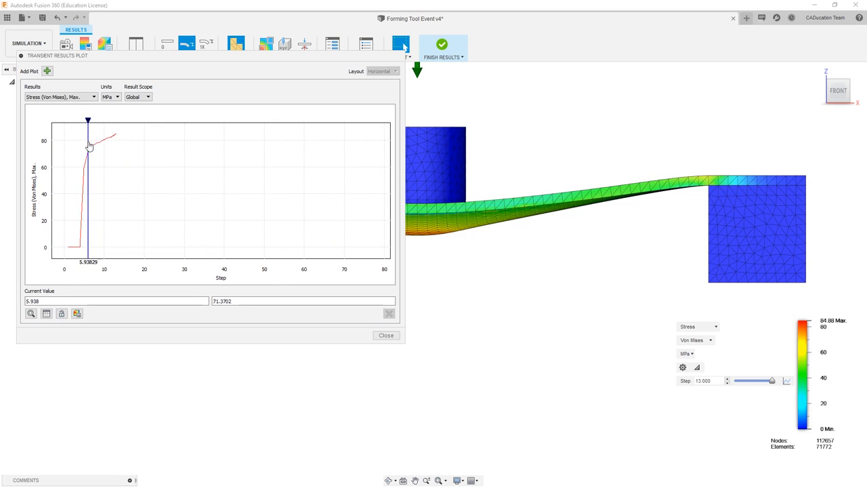
left_click(386, 336)
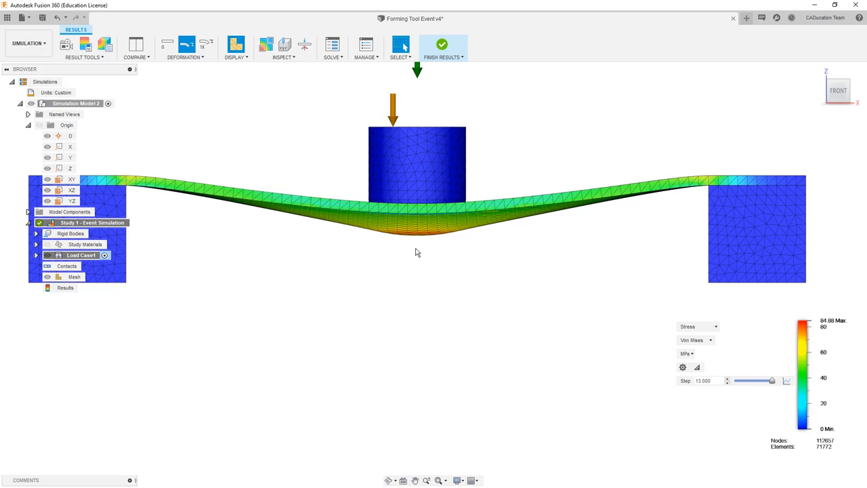
Create a point probe on the sheet's underside beneath the punch, at about X 3.2 mm and Y -5.9 mm
left_click(288, 58)
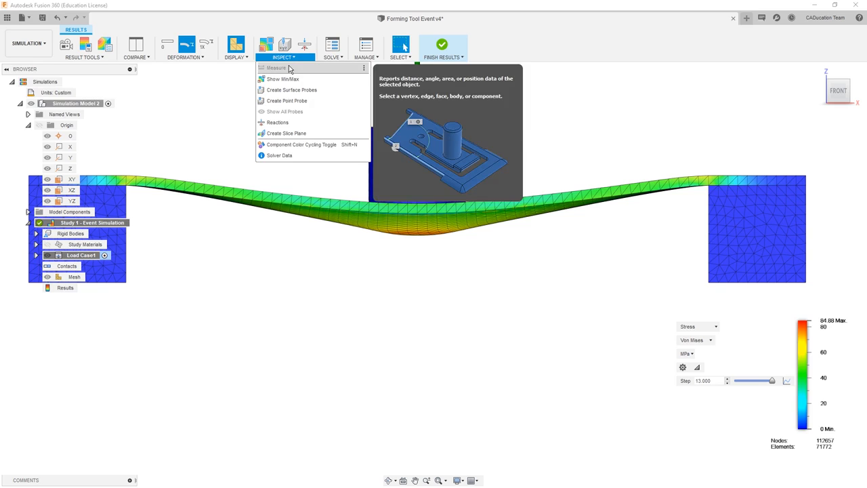
left_click(292, 100)
middle_click_drag(420, 224, 427, 168, "shift")
left_click(427, 170)
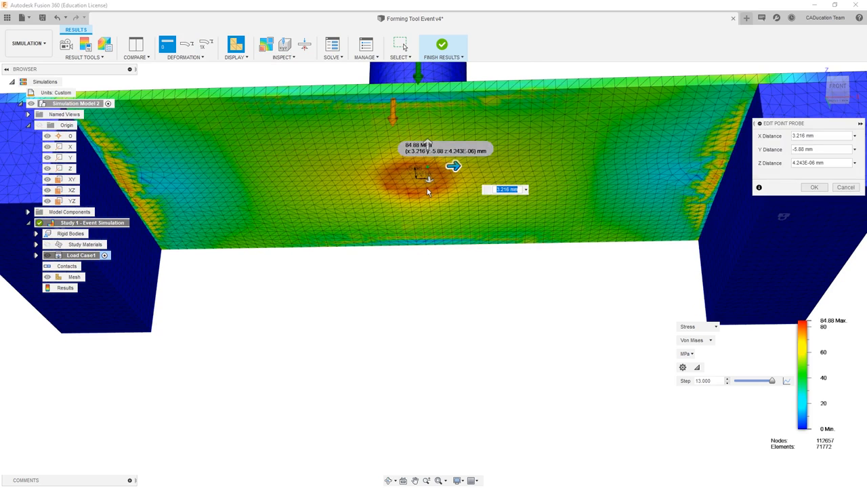
left_click(815, 187)
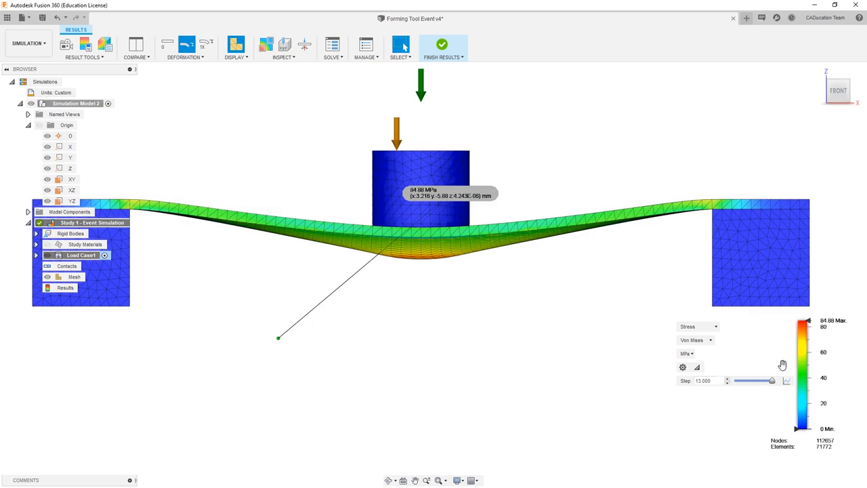
Scrub through the stress steps to check the probed value, and view the whole model at an angle
mouse_move(773, 381)
left_mouse_down()
mouse_move(747, 380)
mouse_move(780, 380)
left_mouse_up()
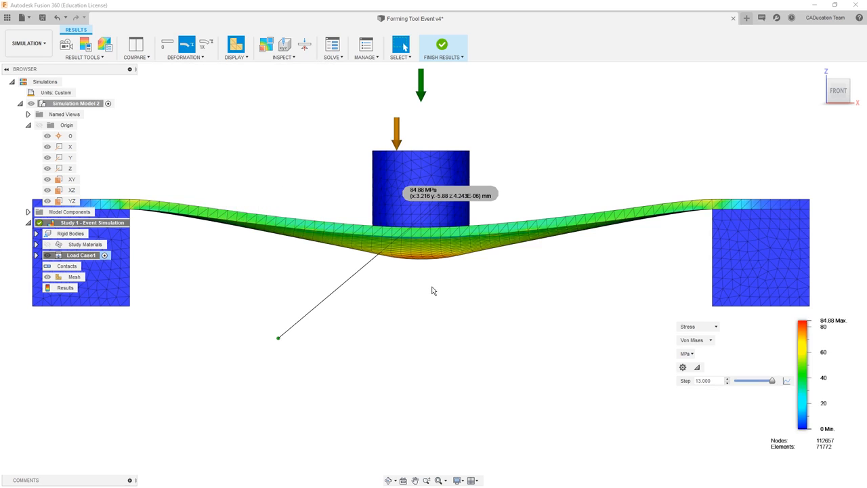
middle_click_drag(516, 317, 500, 330, "shift")
scroll(576, 273, "down", 3)
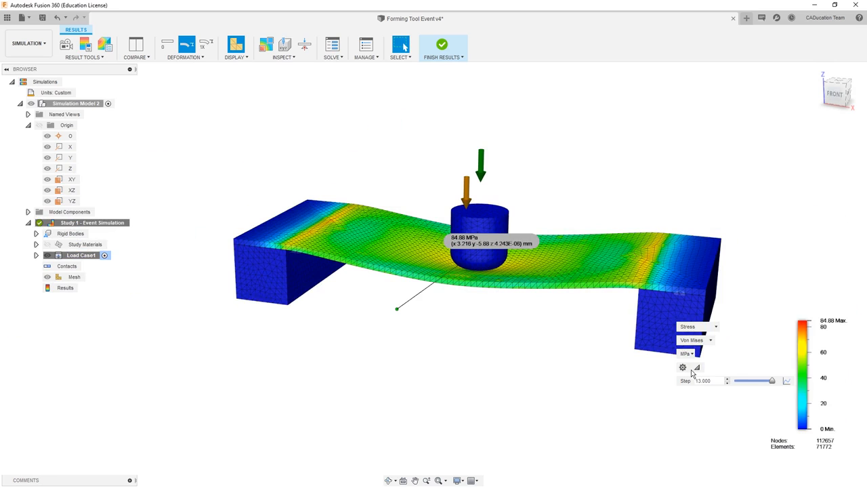
Switch the results to total displacement and scrub through the steps to examine the punch and sheet movement
left_click(704, 328)
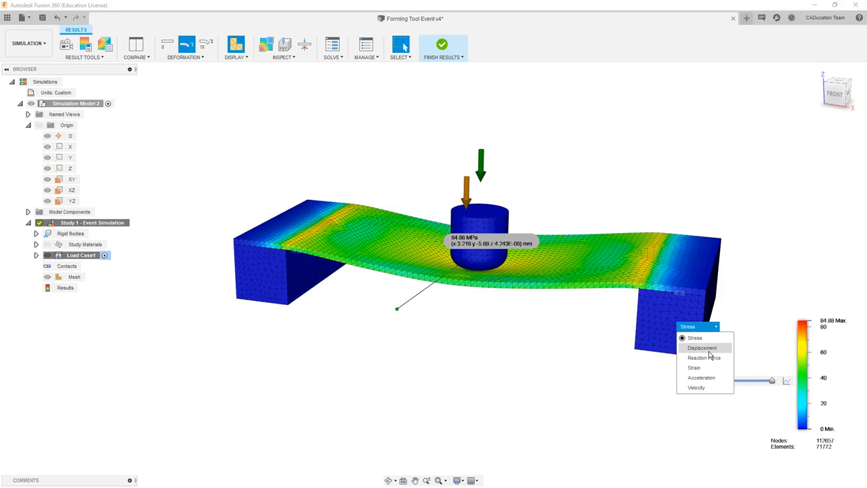
left_click(705, 348)
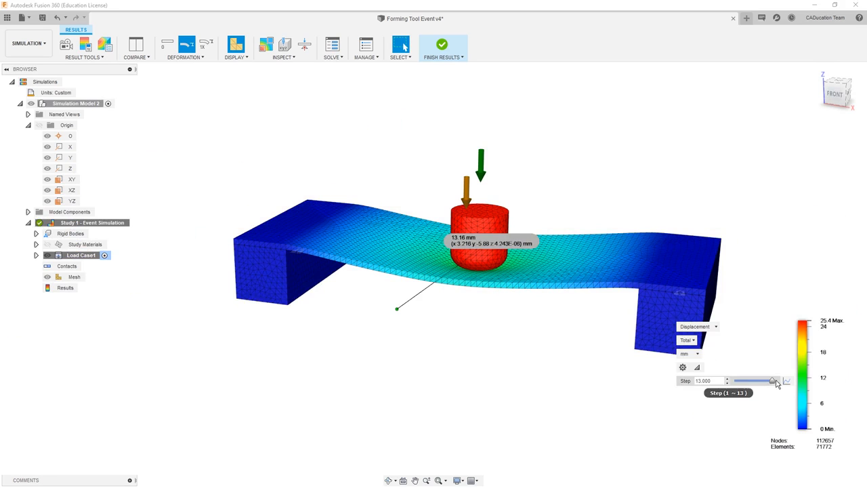
left_click_drag(748, 385, 790, 384)
mouse_move(633, 380)
middle_mouse_down("shift")
mouse_move(575, 348)
mouse_move(575, 334)
mouse_move(627, 333)
mouse_move(631, 378)
middle_mouse_up("shift")
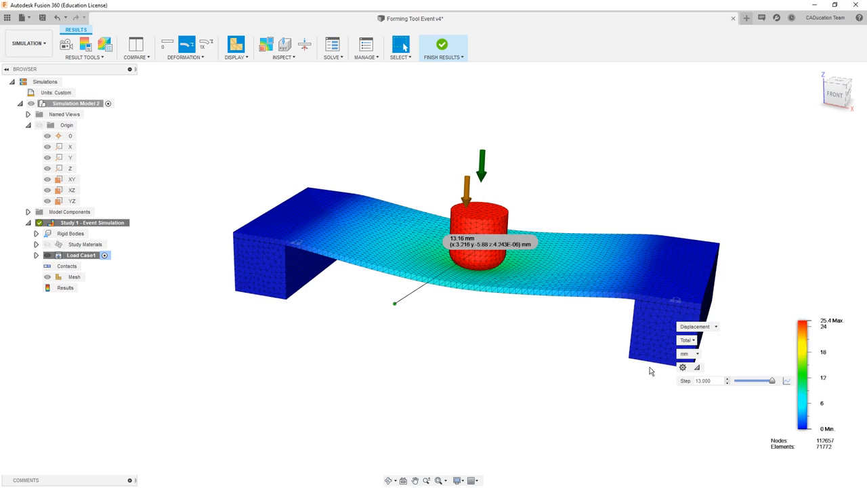
Switch the results to total reaction force and examine the punch across the simulation steps
left_click(702, 328)
left_click(704, 357)
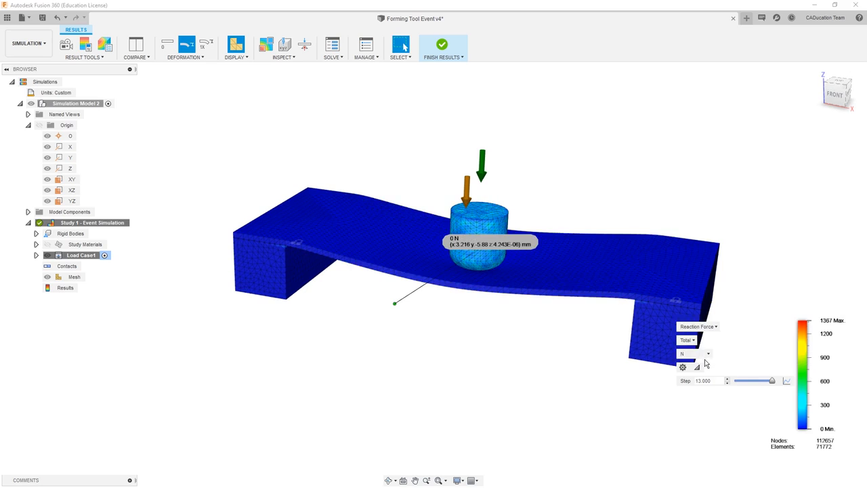
middle_click_drag(505, 372, 449, 370, "shift")
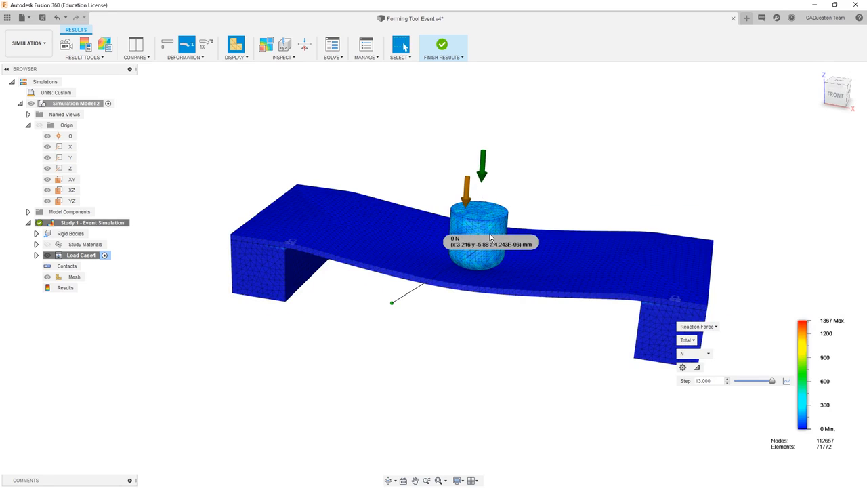
mouse_move(773, 383)
left_mouse_down()
mouse_move(749, 381)
mouse_move(772, 381)
left_mouse_up()
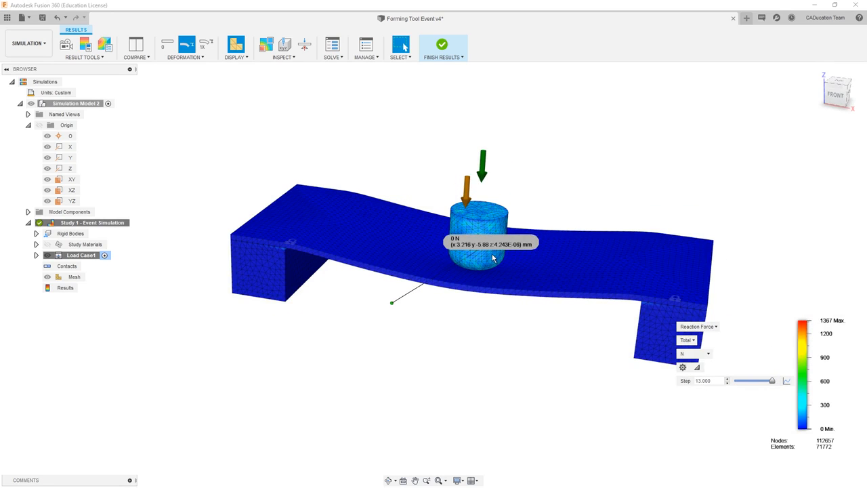
Move the probe label off the punch to clear space below the sheet, and switch the results to equivalent strain
left_click_drag(490, 258, 366, 403)
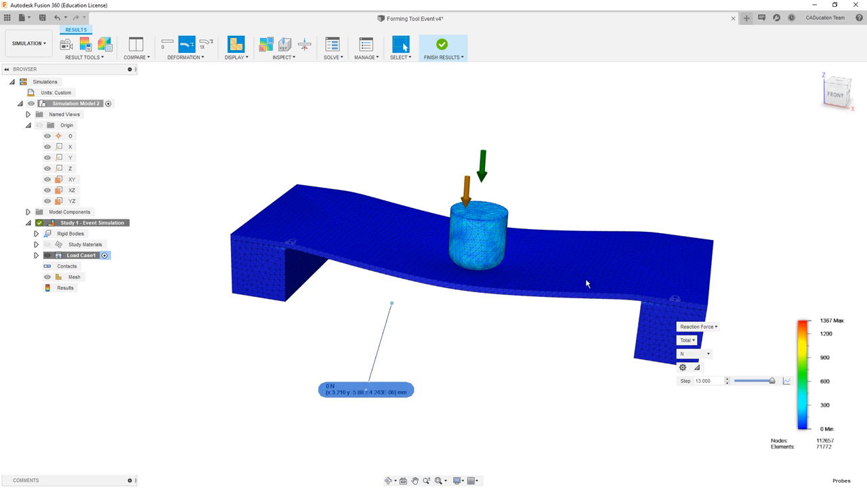
left_click(698, 327)
left_click(695, 368)
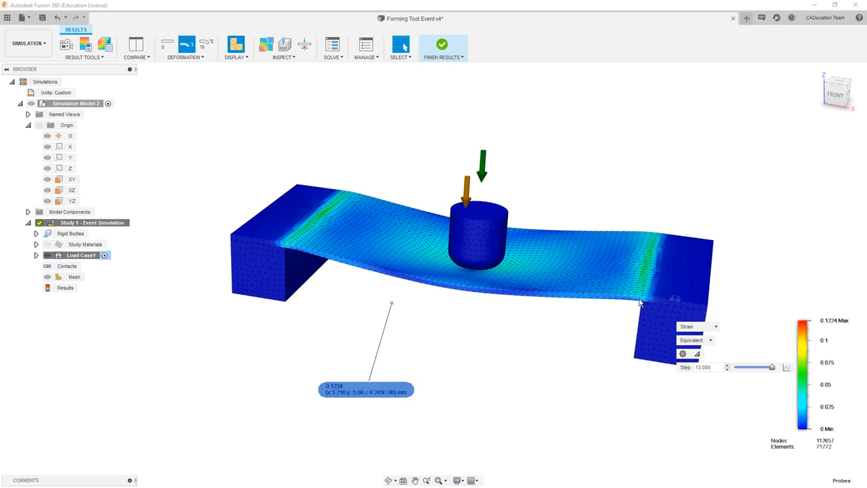
Examine the equivalent strain on the underside of the sheet beneath the punch, and return to the view from above
middle_click_drag(627, 325, 617, 249, "shift")
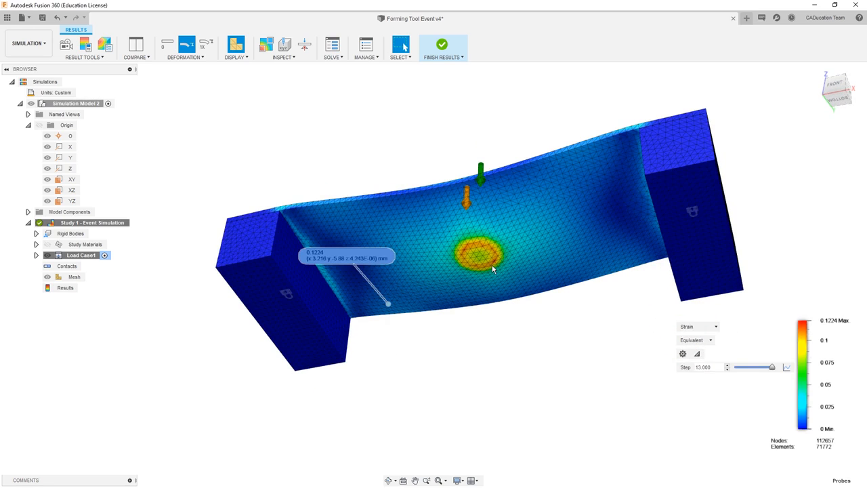
middle_click_drag(494, 261, 505, 300, "shift")
Switch the results to total velocity, scrub back to step 1, and return the results to Von Mises stress
left_click(705, 327)
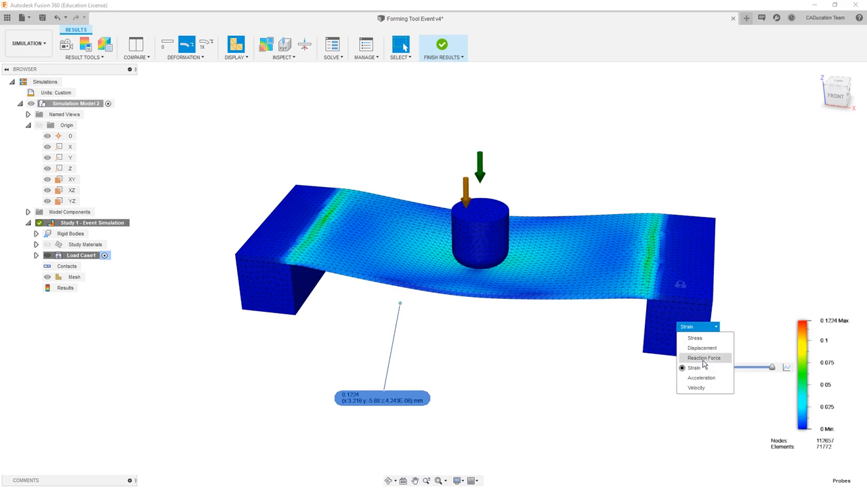
left_click(703, 388)
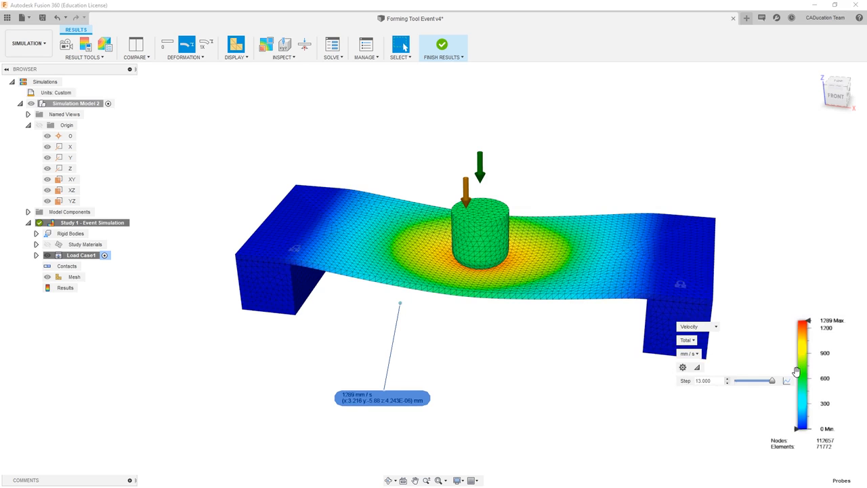
left_click_drag(770, 381, 747, 377)
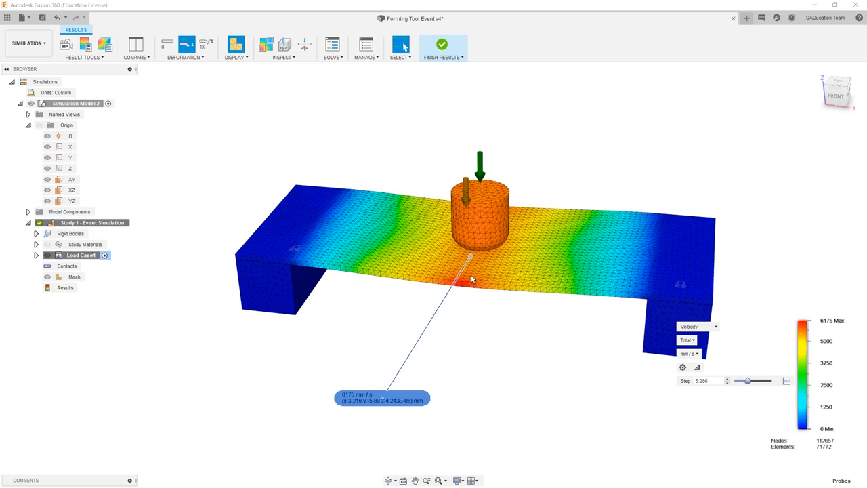
left_click_drag(748, 381, 710, 366)
left_click(691, 327)
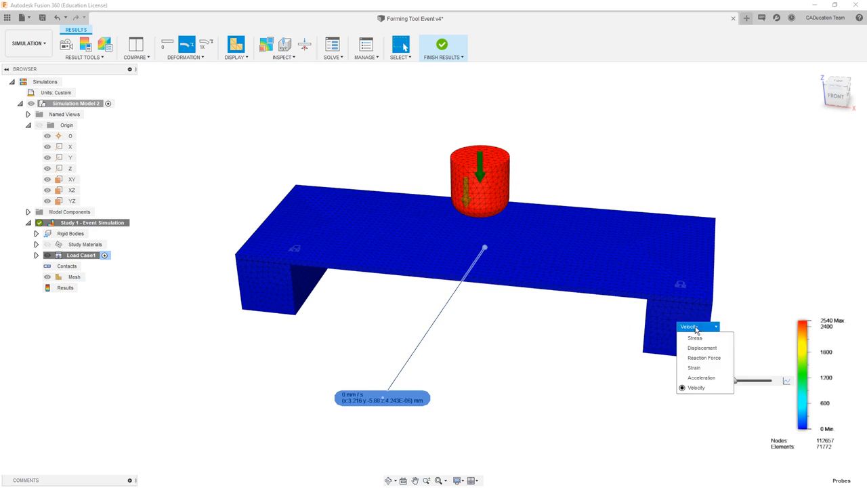
left_click(695, 337)
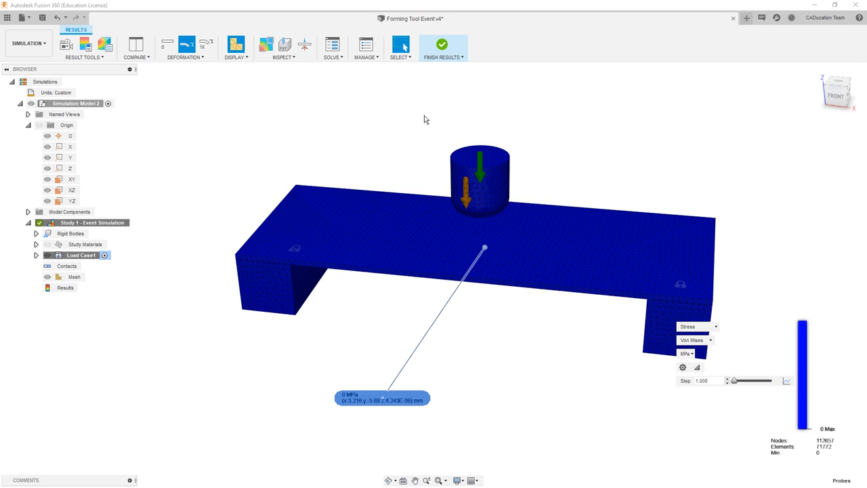
Finish the results review and save the design with the version description "User Saved"
left_click(442, 45)
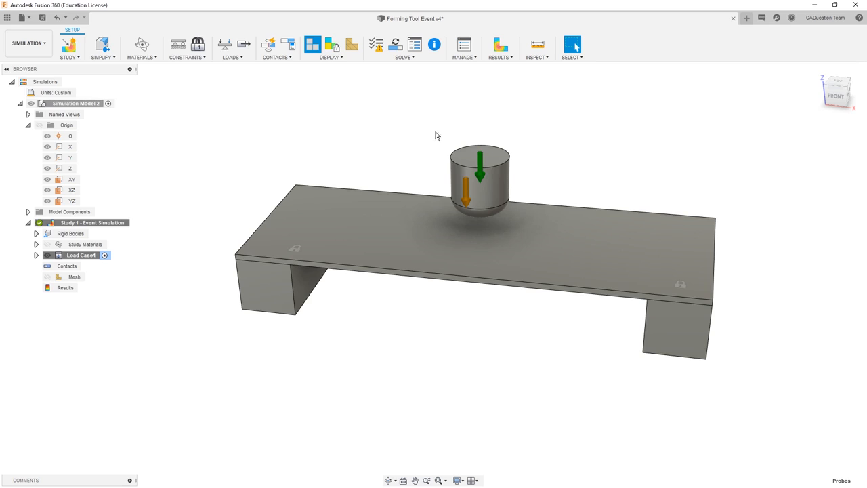
left_click(42, 17)
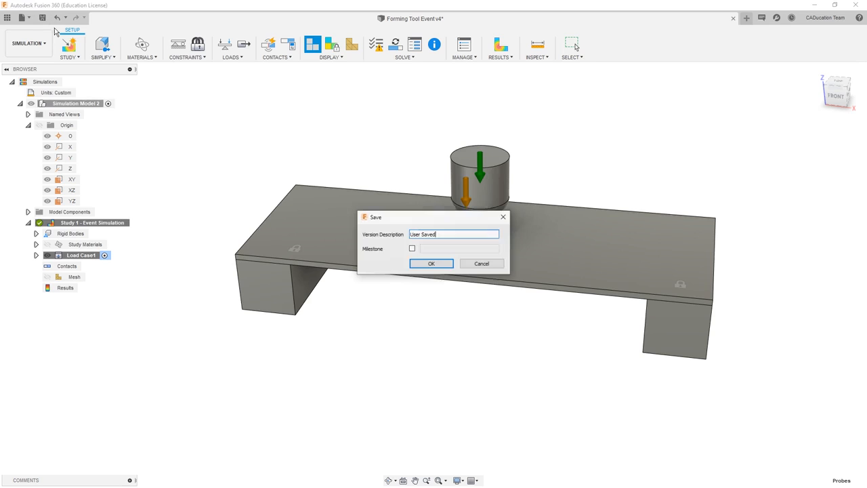
left_click(429, 265)
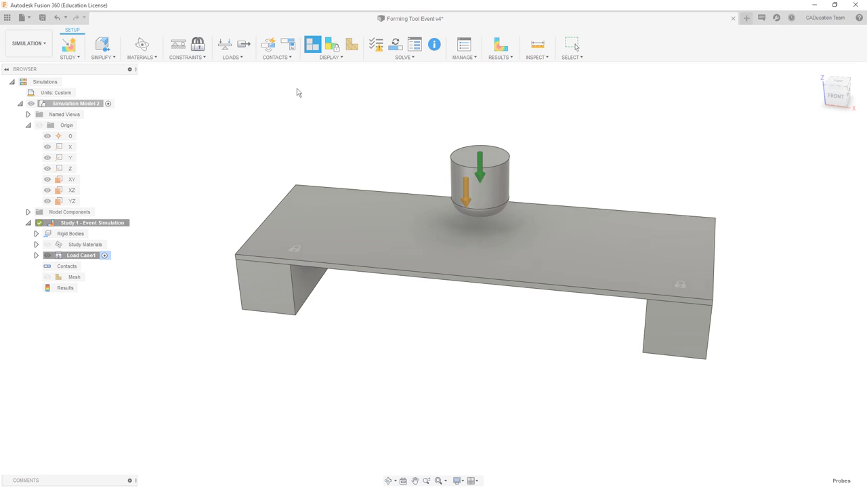